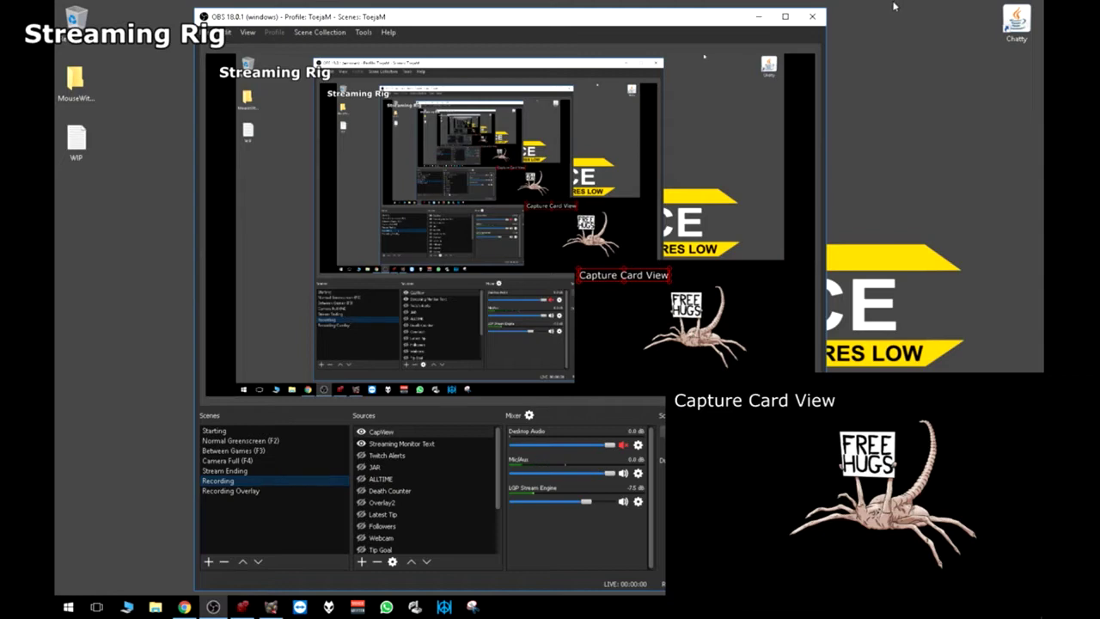
- Minimise and restore the streaming rig's OBS, then minimise the gaming rig's OBS window
left_click(759, 16)
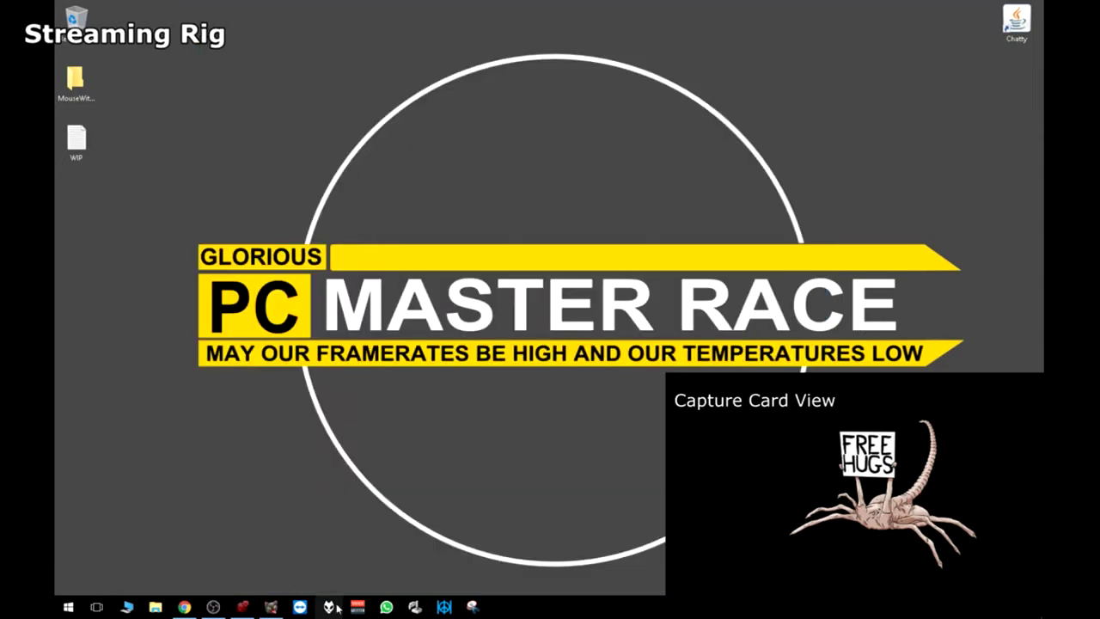
left_click(213, 607)
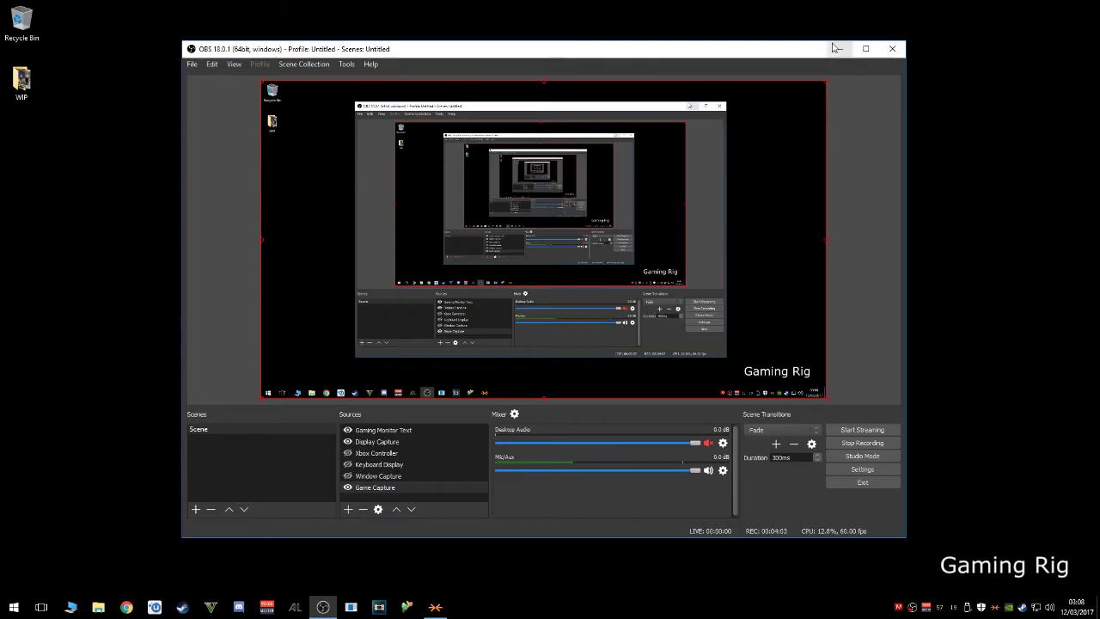
left_click(834, 48)
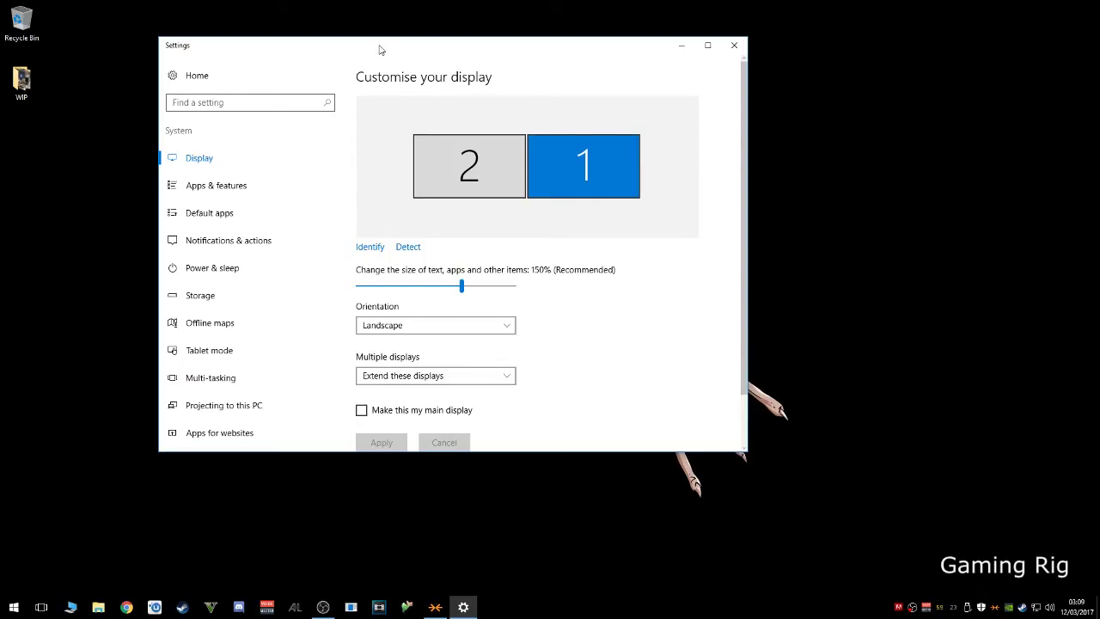
- Shift the Windows Settings Display window slightly to the right
left_click_drag(380, 47, 421, 47)
- Switch the Multiple displays option to Duplicate these displays
left_click(442, 378)
left_click(443, 355)
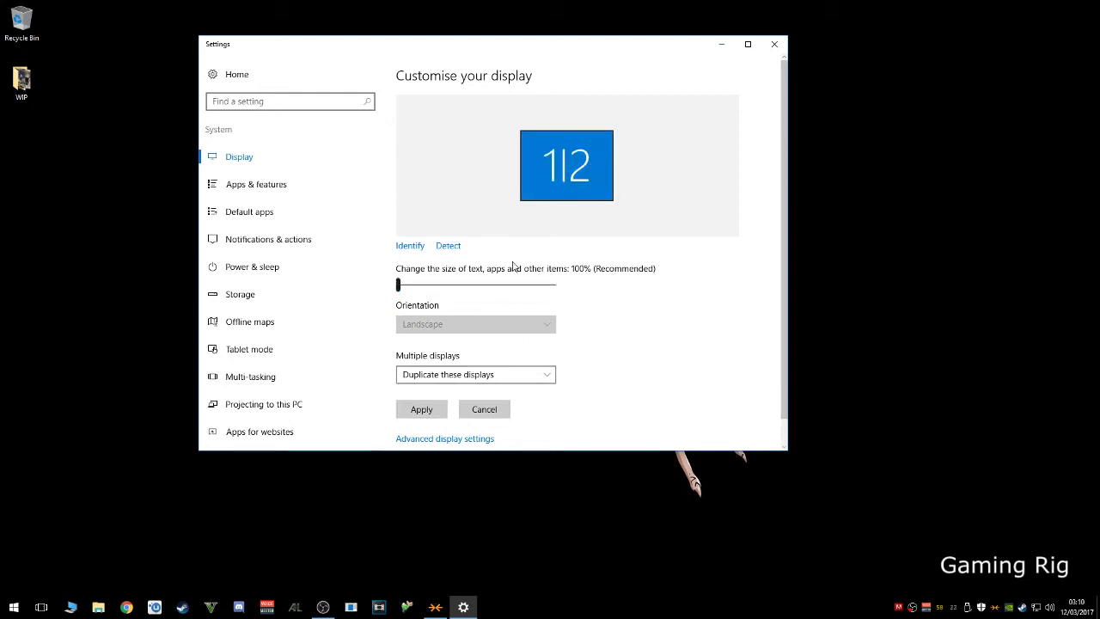
- Set Multiple displays back to Extend these displays, check displays 2 and 1, then return to OBS
left_click(478, 375)
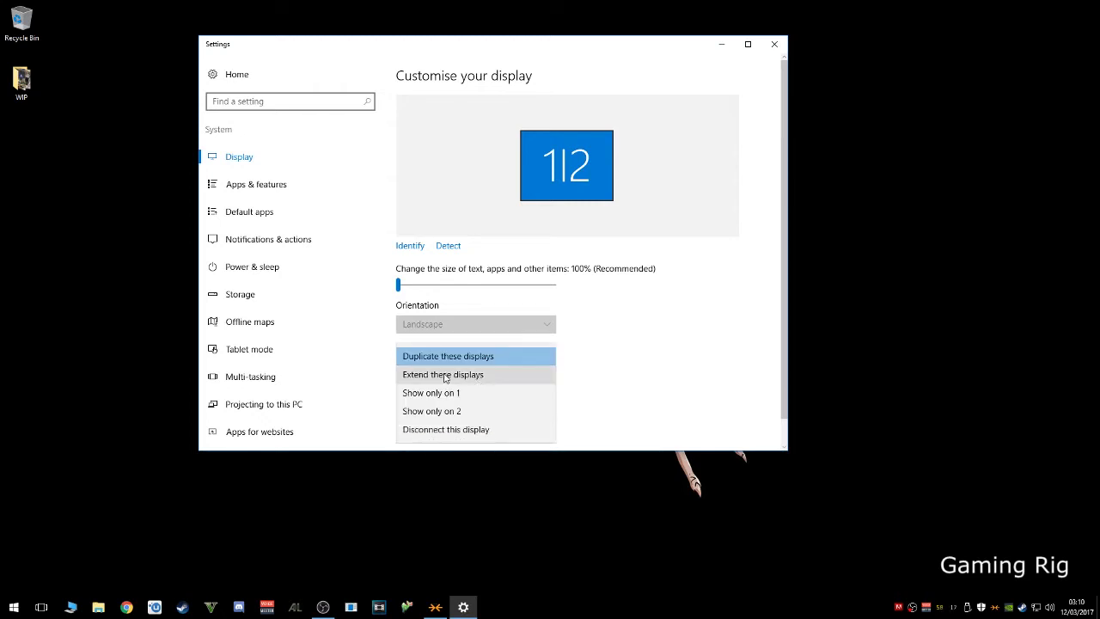
left_click(445, 376)
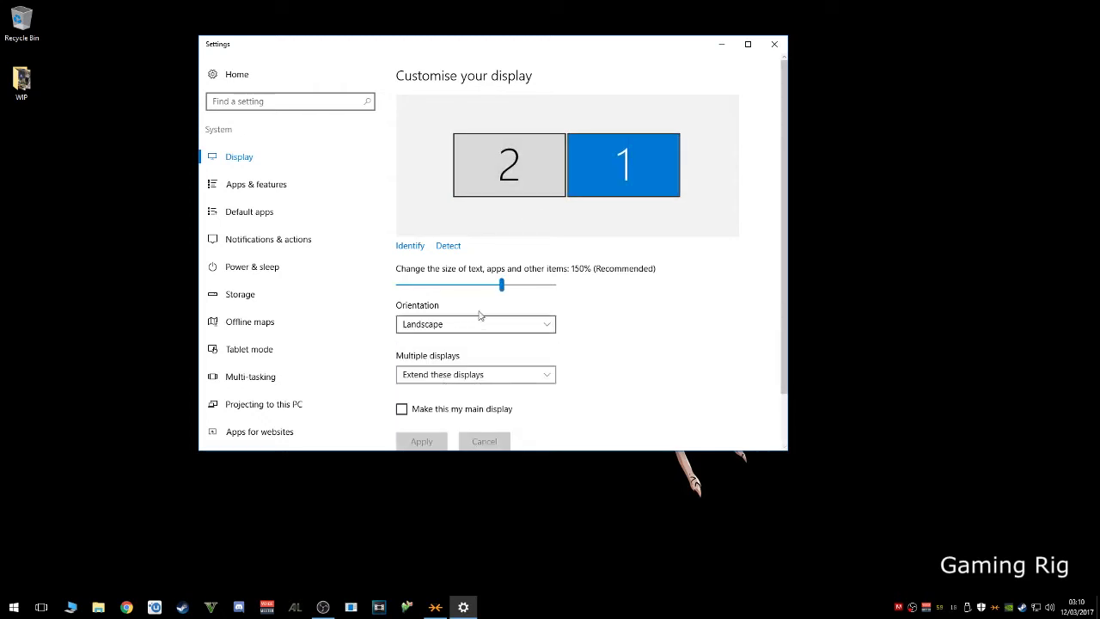
left_click(504, 178)
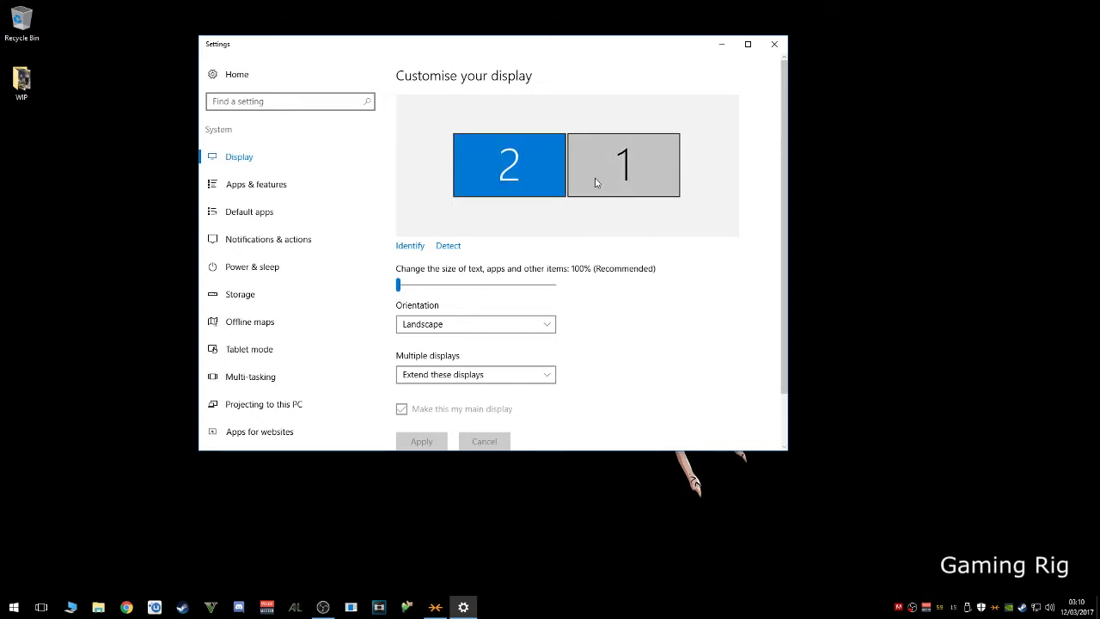
left_click(660, 159)
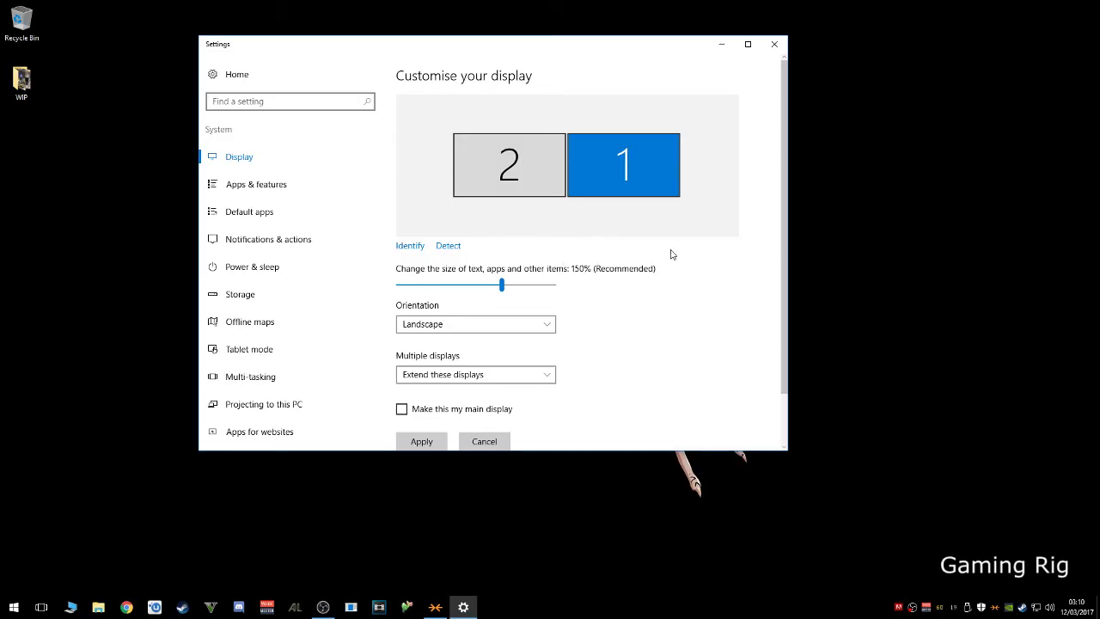
left_click(543, 179)
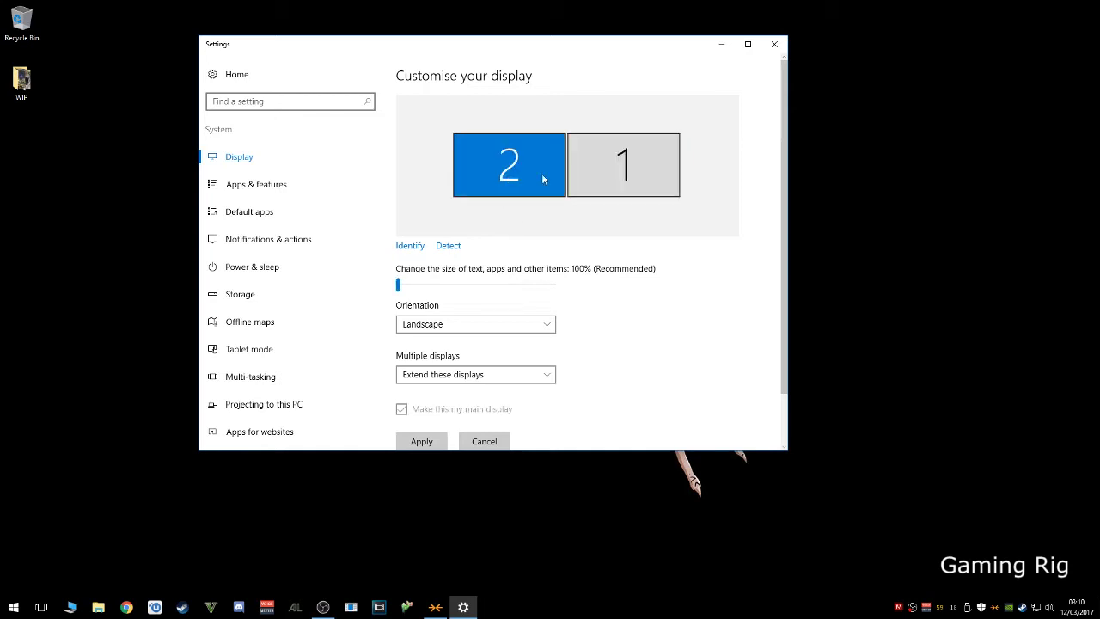
left_click(723, 45)
left_click(322, 607)
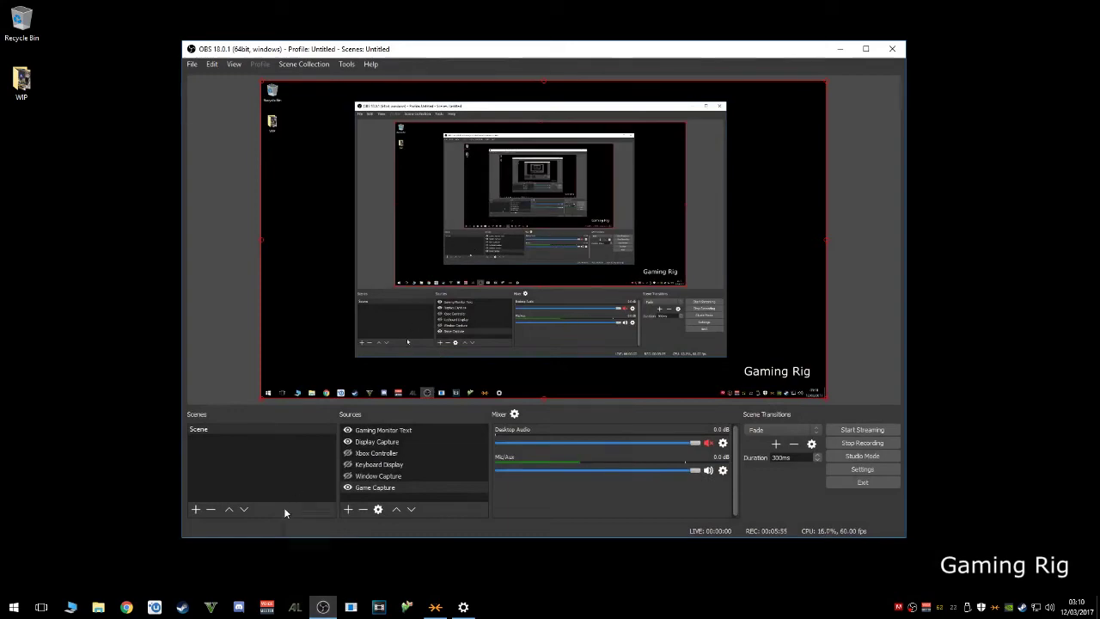
mouse_move(420, 51)
left_mouse_down()
mouse_move(450, 79)
mouse_move(428, 64)
left_mouse_up()
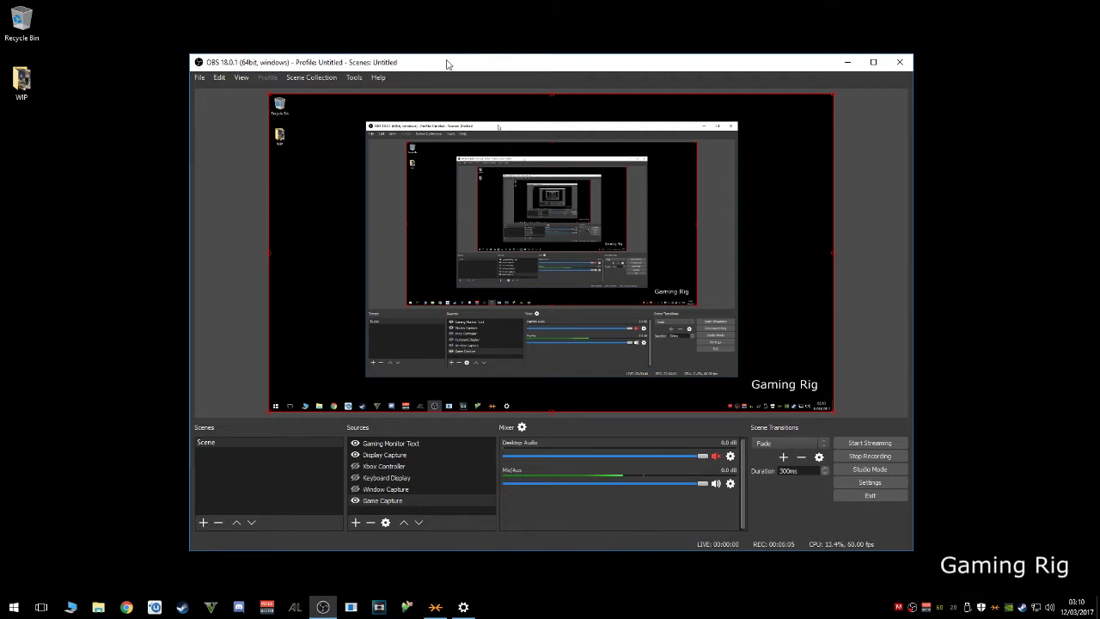
left_click_drag(447, 64, 417, 41)
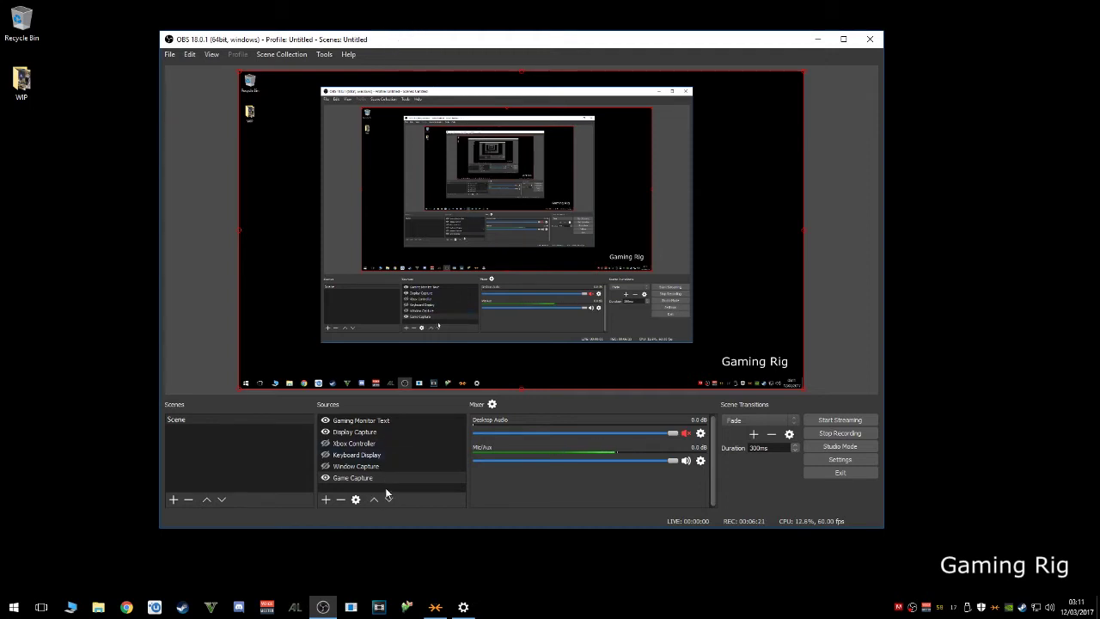
left_click(351, 482)
right_click(331, 478)
left_click(396, 465)
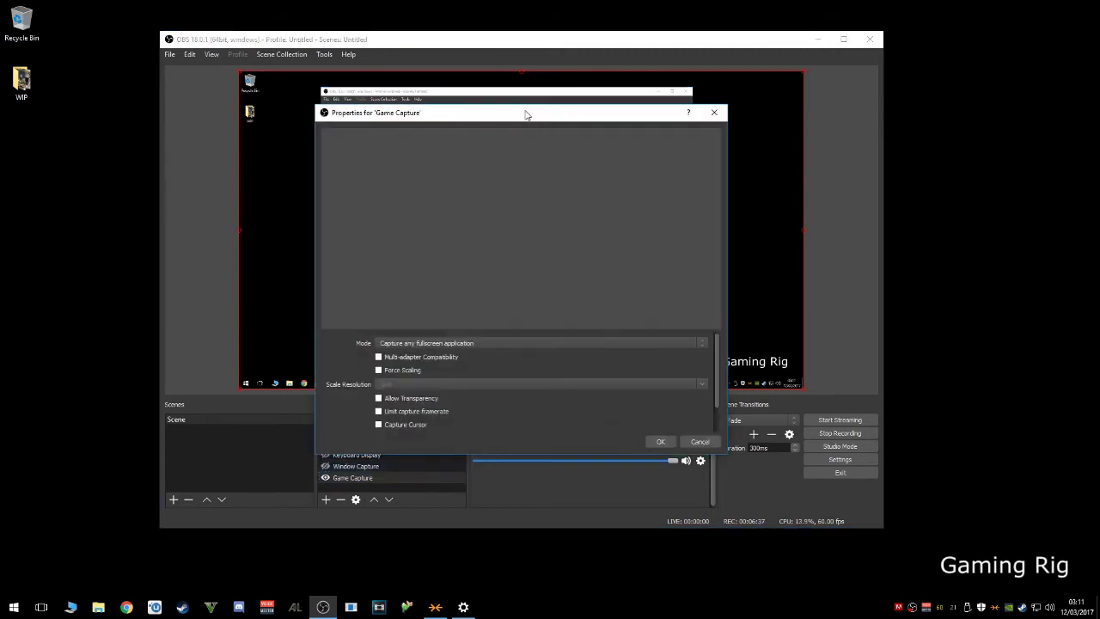
left_click_drag(517, 112, 425, 93)
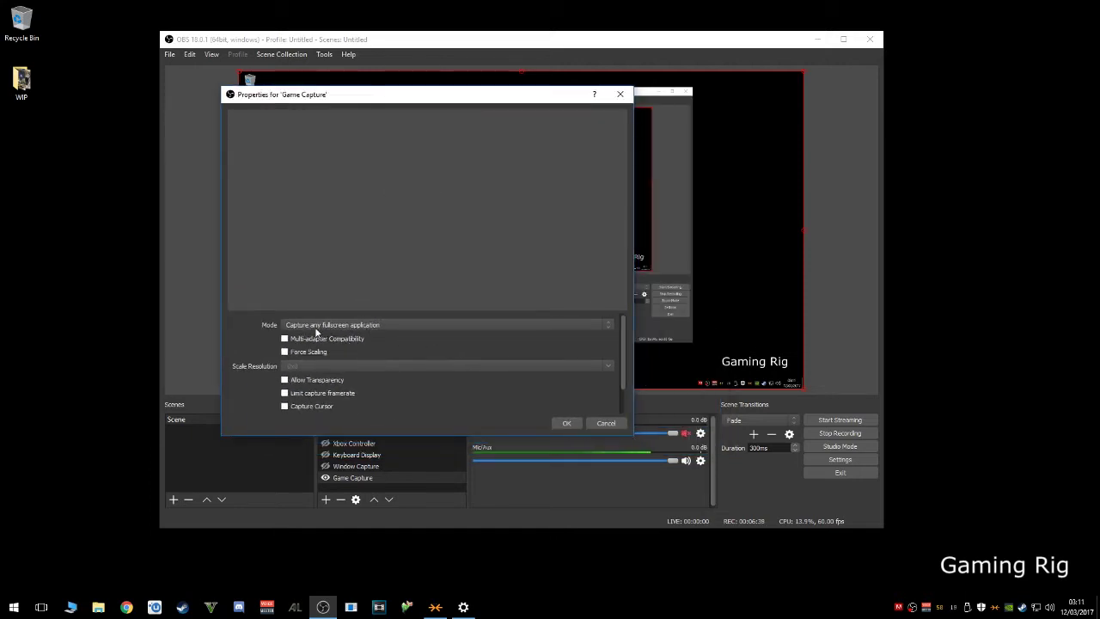
left_click_drag(622, 344, 621, 360)
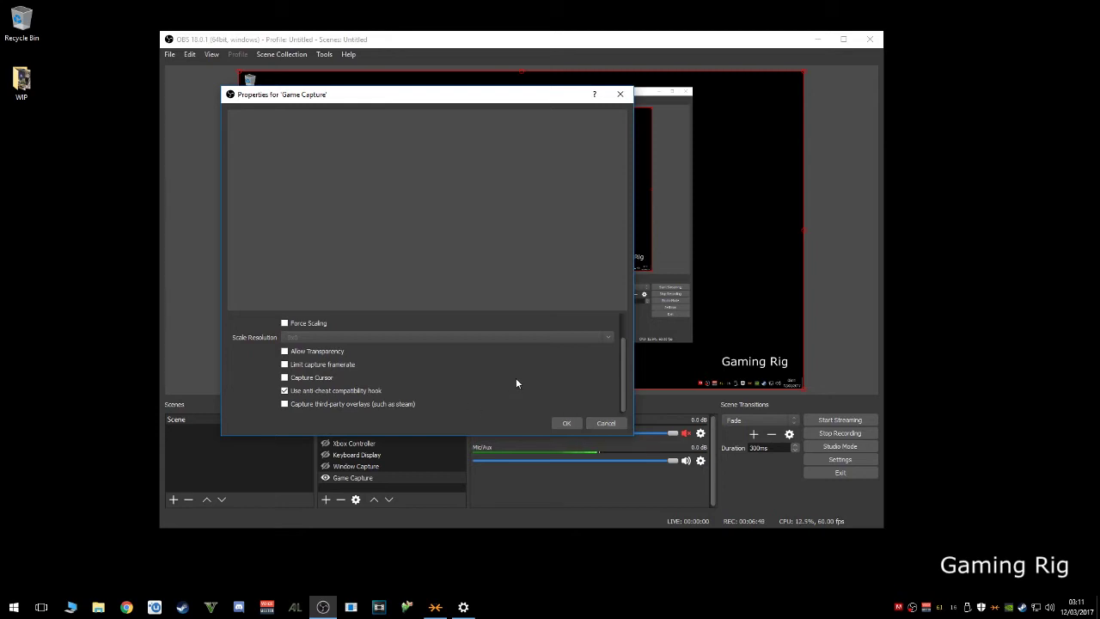
left_click(607, 422)
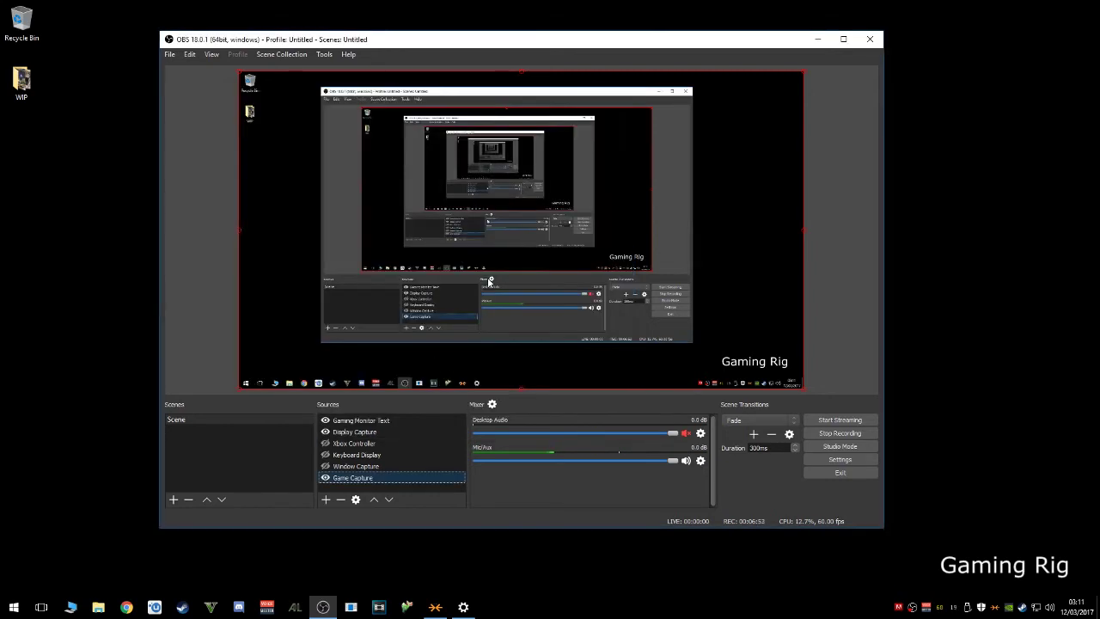
left_click_drag(430, 42, 386, 55)
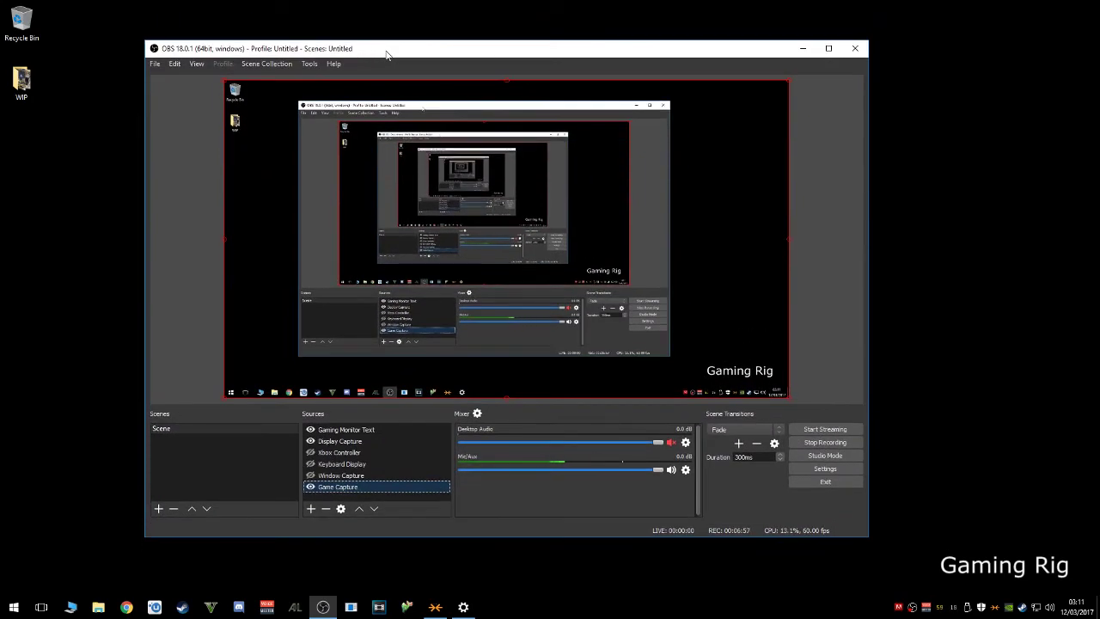
left_click(381, 29)
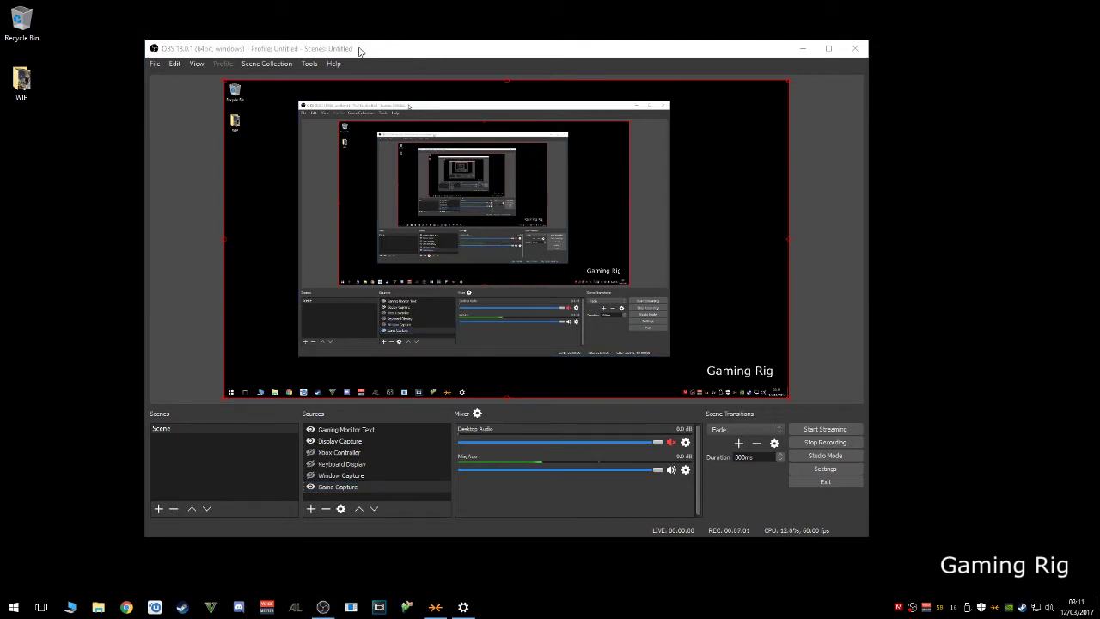
left_click(335, 497)
left_click(337, 476)
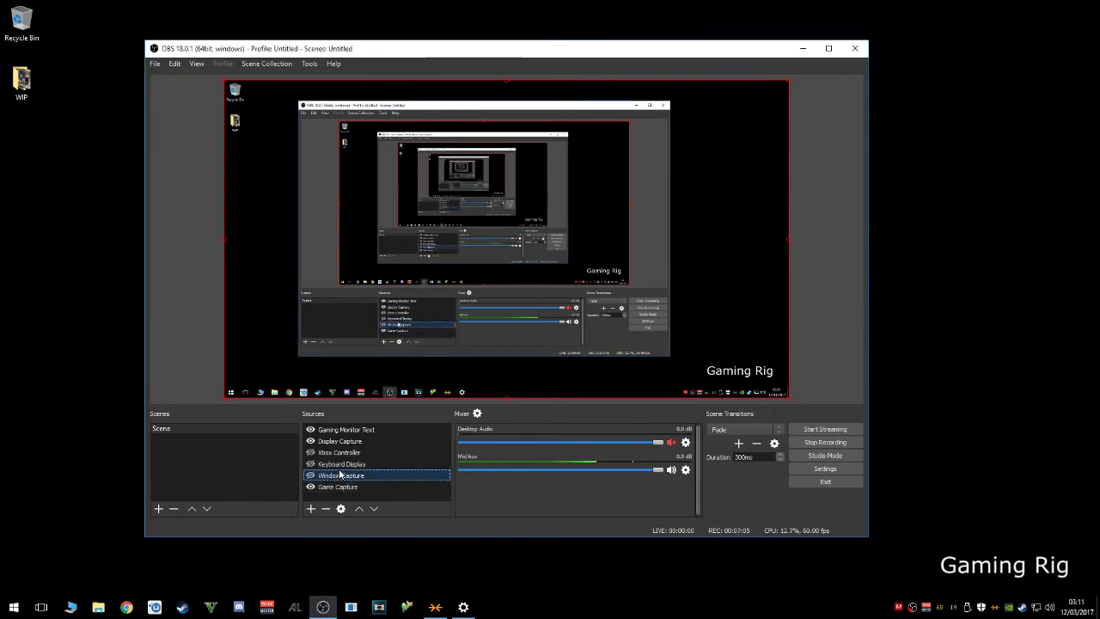
left_click(339, 452)
left_click(340, 441)
left_click(335, 430)
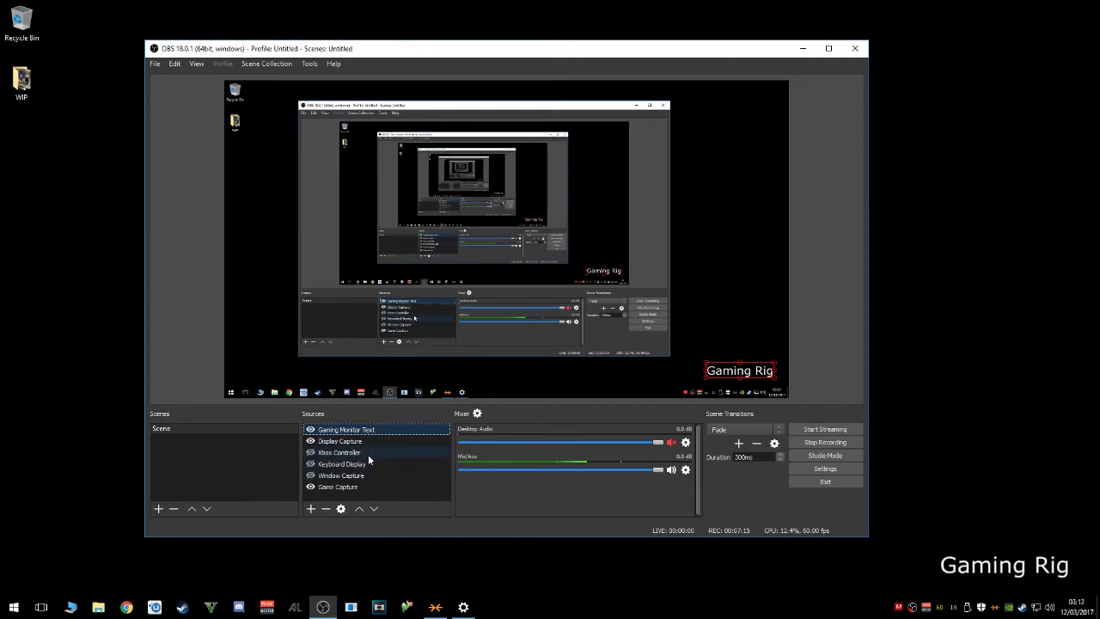
left_click(333, 487)
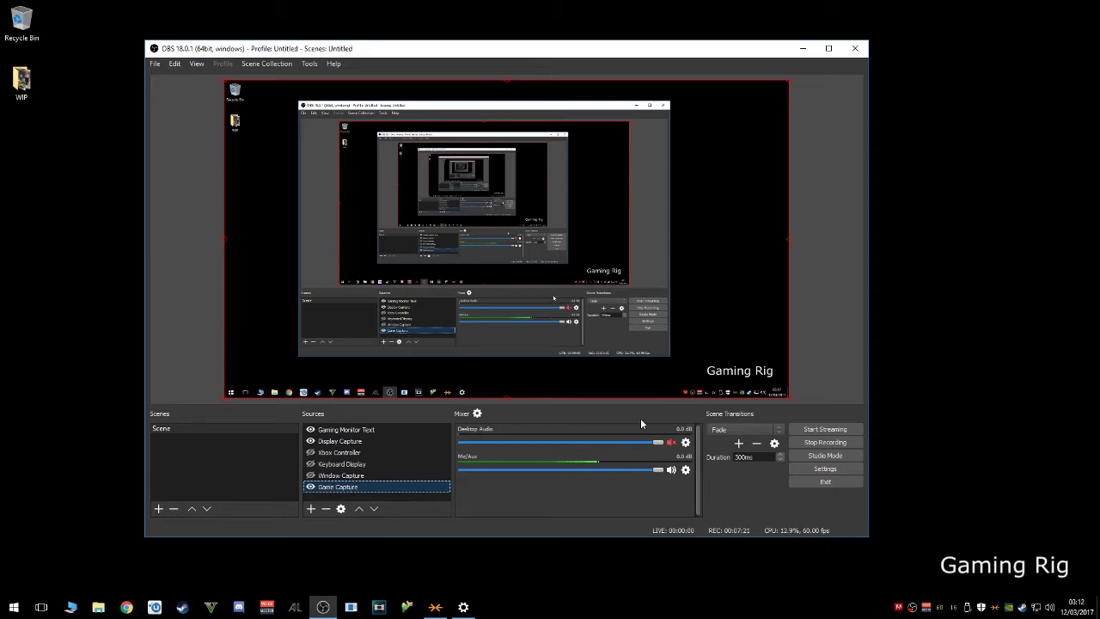
left_click(203, 431)
- Bring up the Scene's context menu with its Fullscreen Projector (Scene) display options
right_click(203, 431)
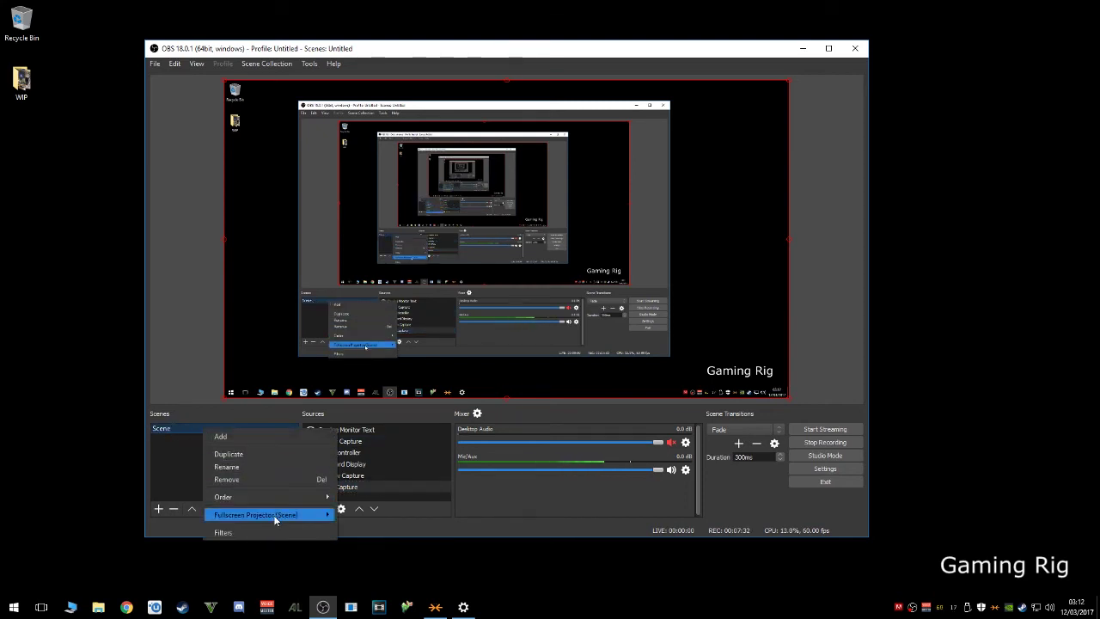
mouse_move(273, 515)
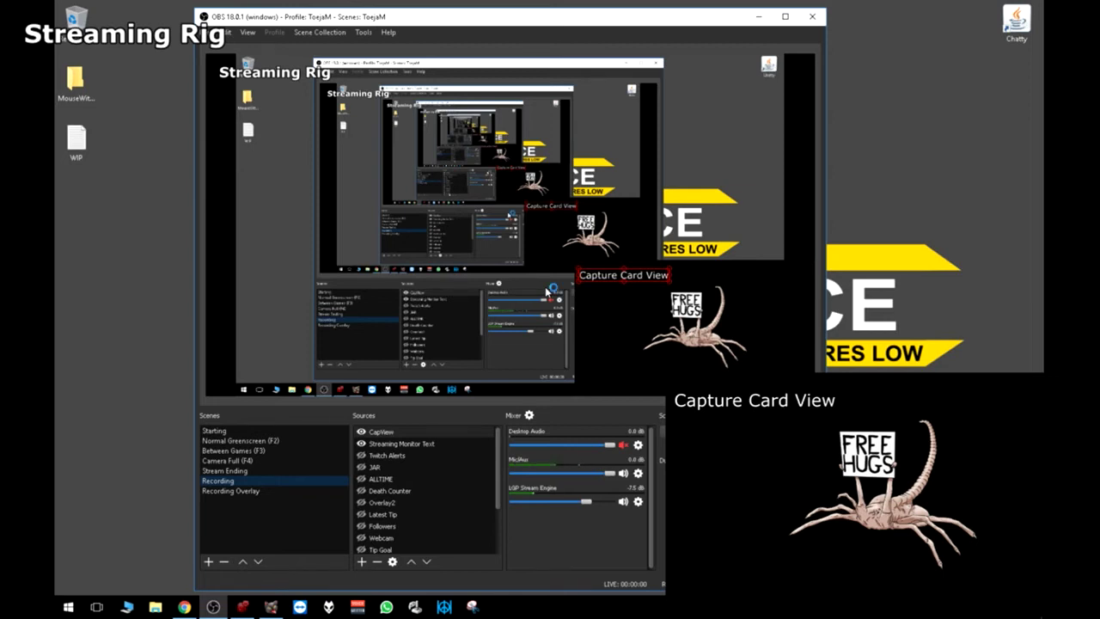
- Select the CapView and Capture Card View sources in the streaming rig's preview
left_click(626, 335)
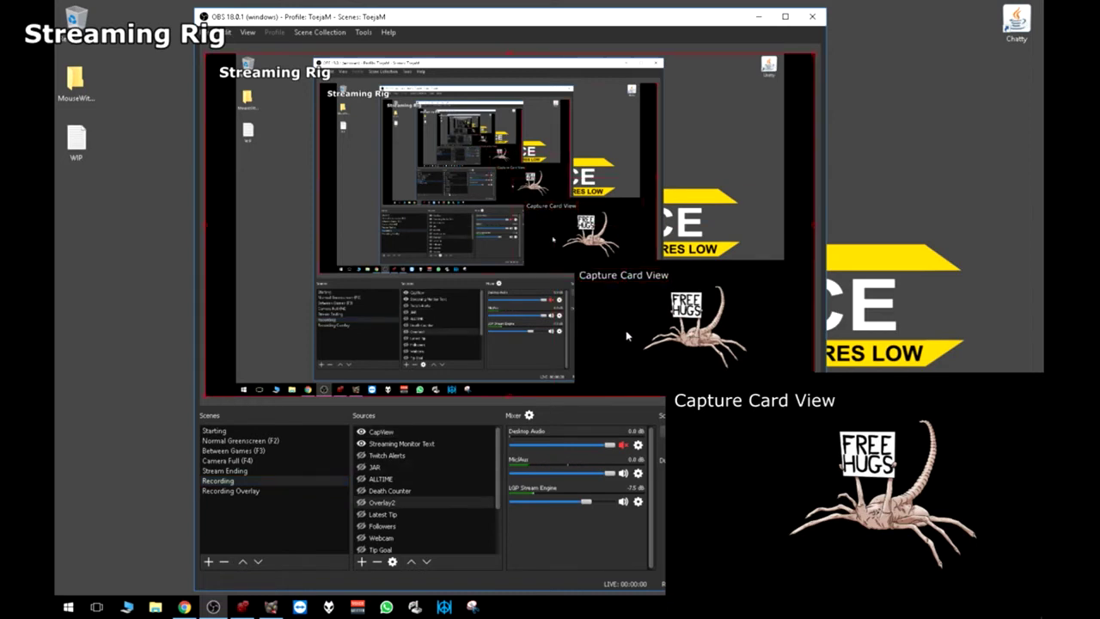
left_click(606, 288)
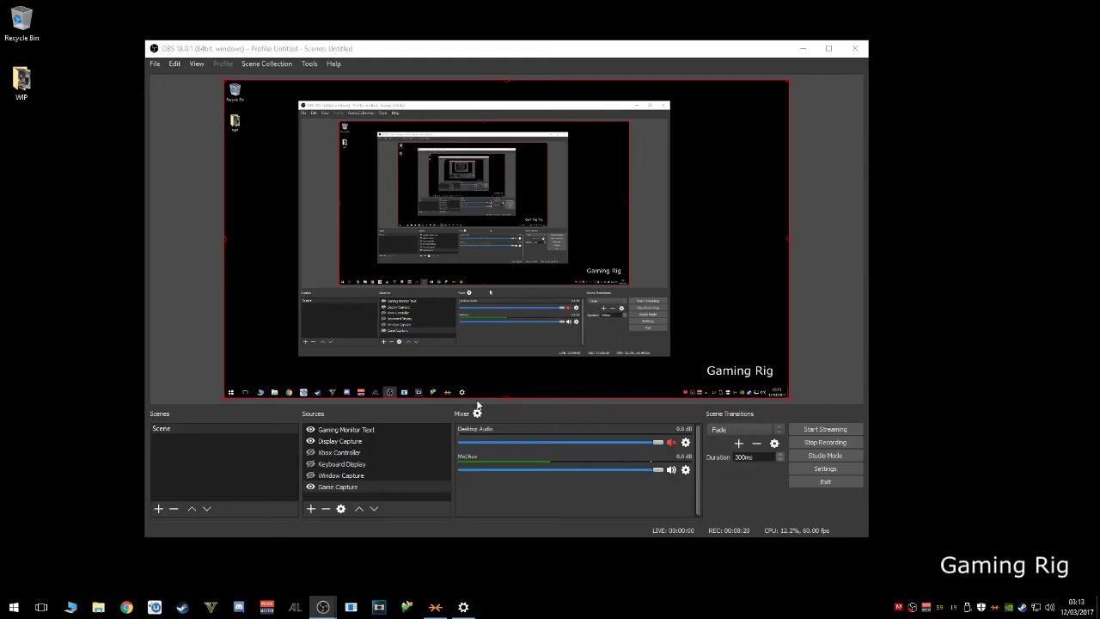
- Project the gaming rig Scene fullscreen onto Display 1, then open Steam's tray menu for Arma 3
left_click(199, 425)
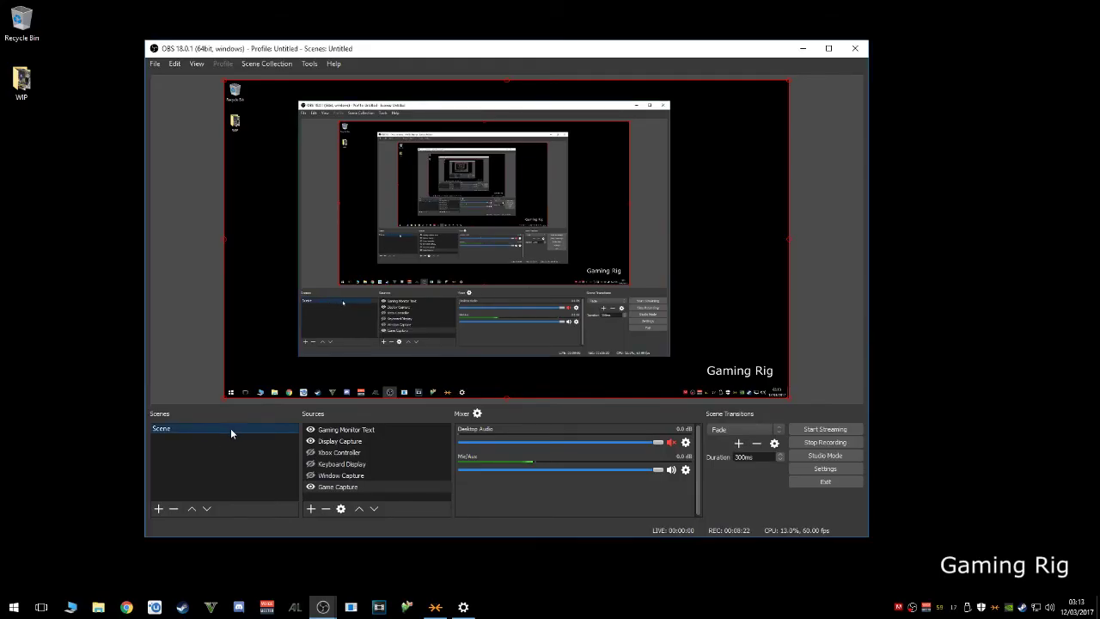
right_click(238, 427)
mouse_move(292, 513)
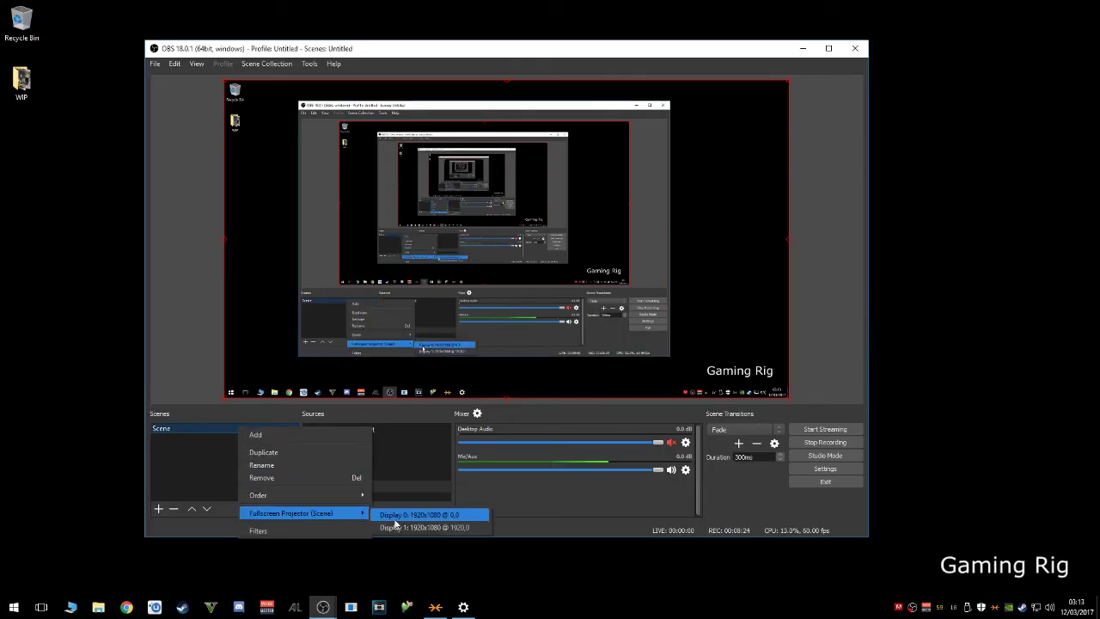
left_click(411, 528)
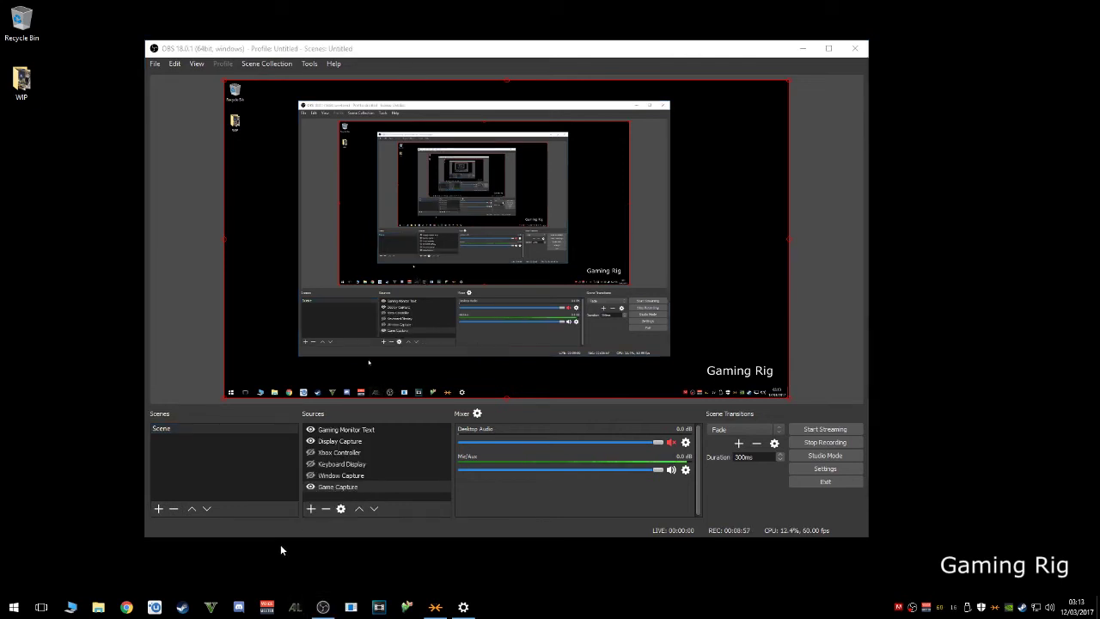
right_click(1020, 606)
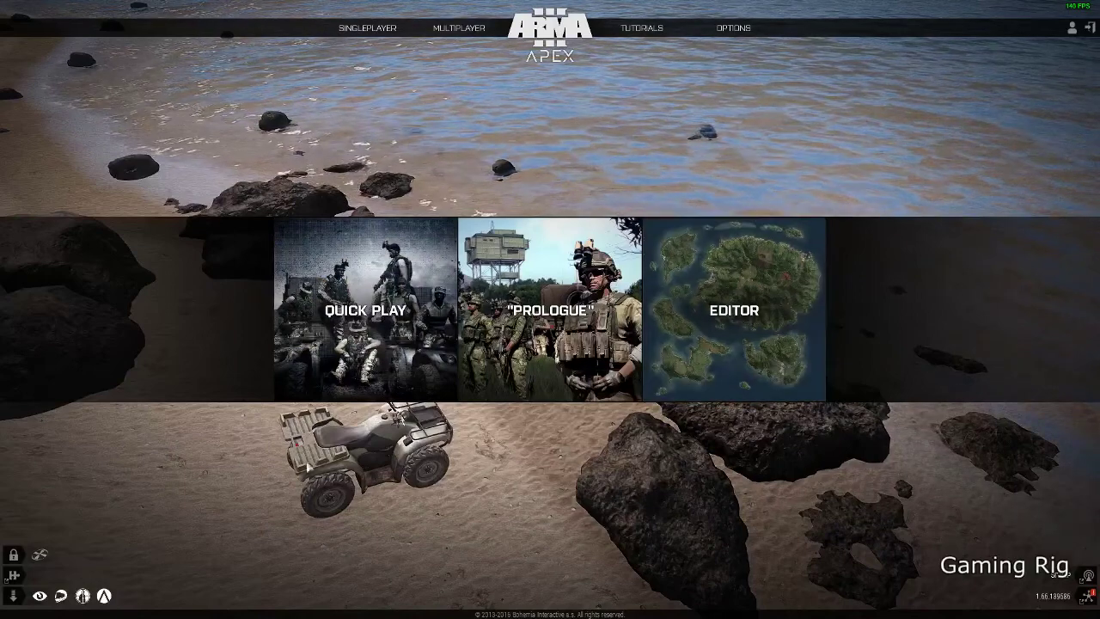
- Open the Steam overlay in Arma 3, switch to the Arma 3 Launcher, then back to the game
mouse_move(602, 312)
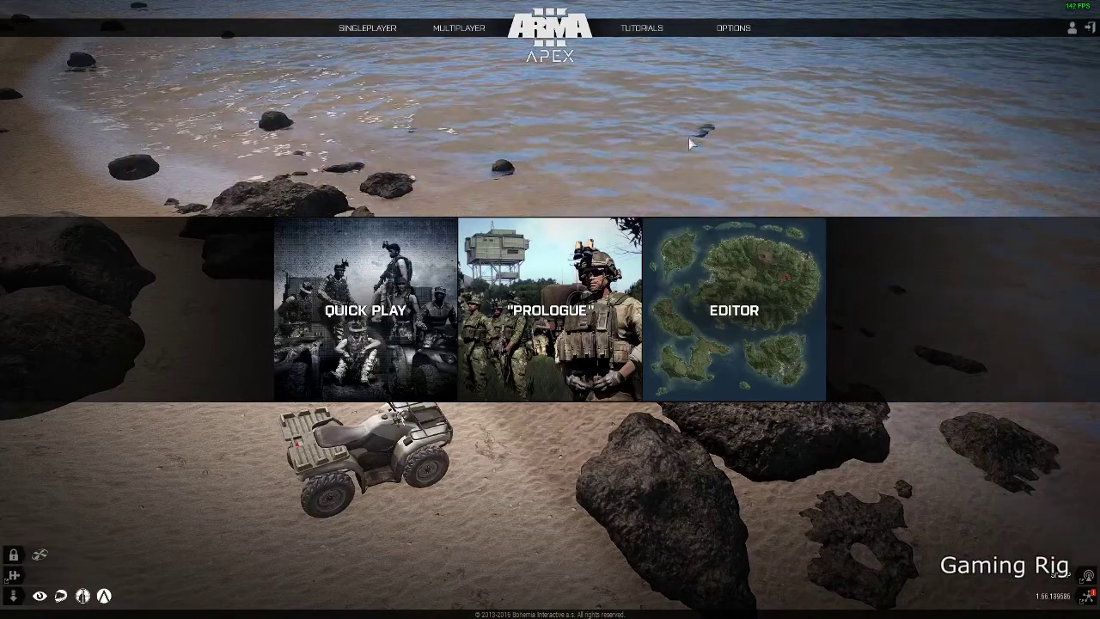
key("shift+Tab")
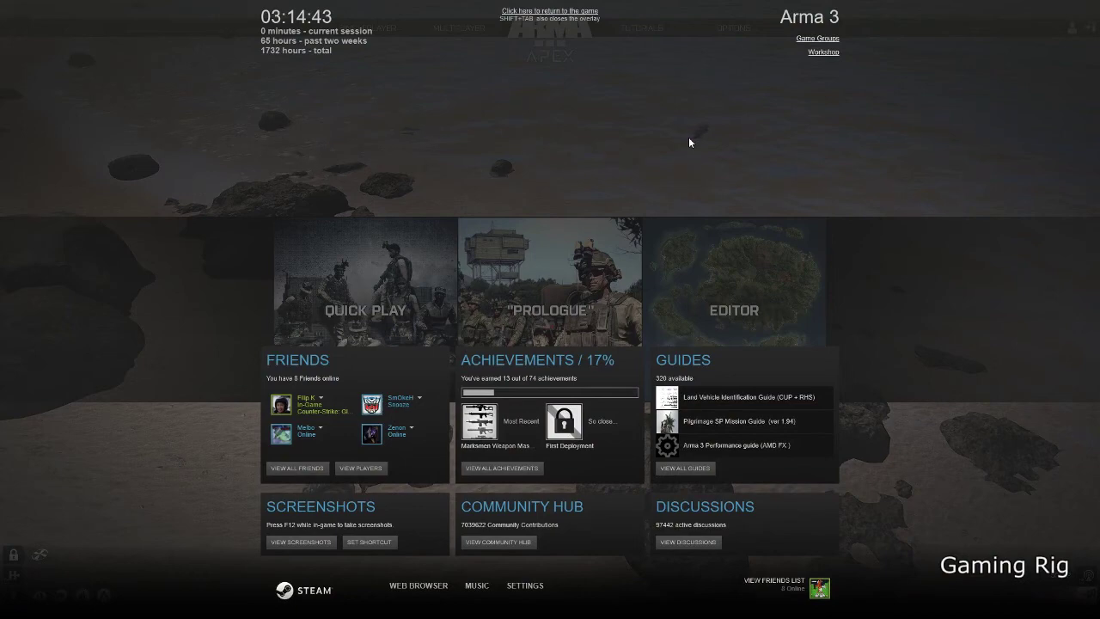
key("alt+Tab")
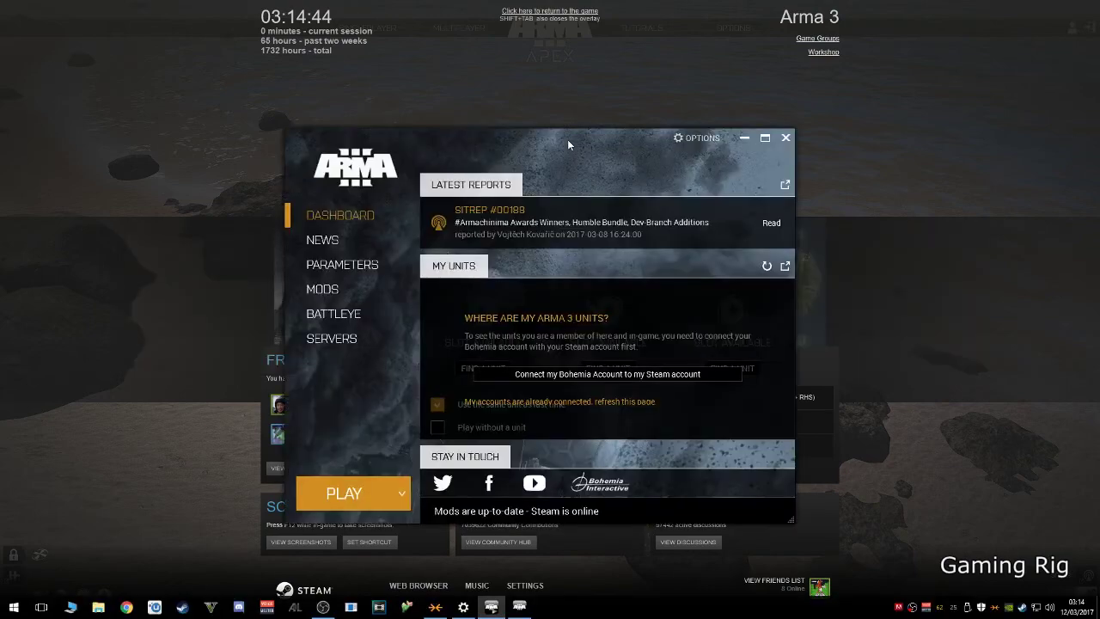
key("alt+Tab")
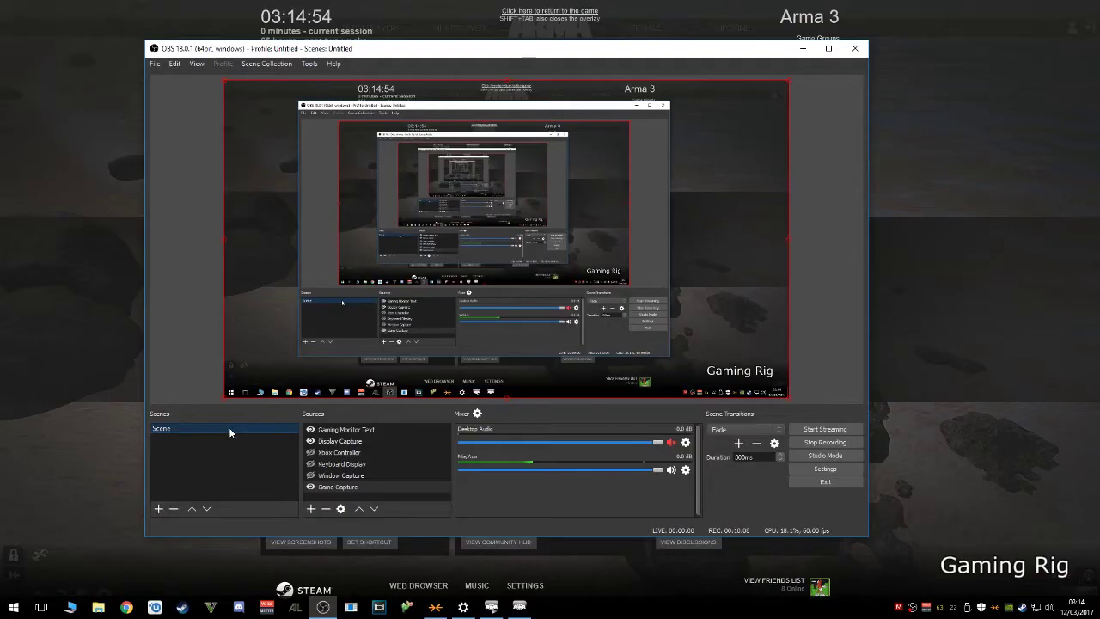
- Project the gaming rig Scene fullscreen onto Display 1 so the capture card picks up Arma 3
right_click(228, 427)
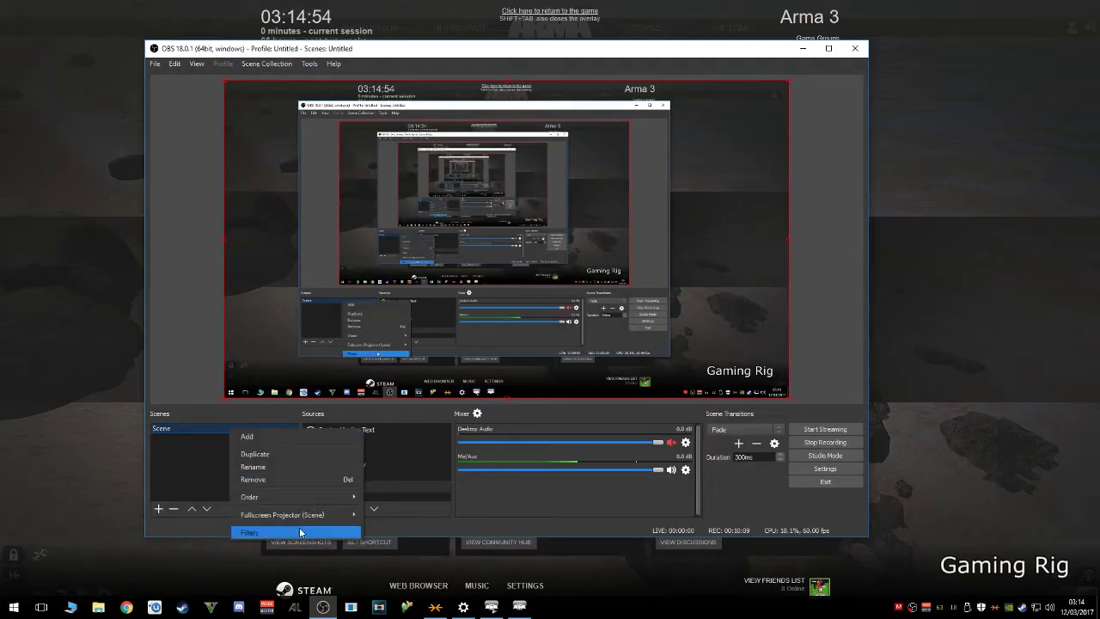
mouse_move(326, 514)
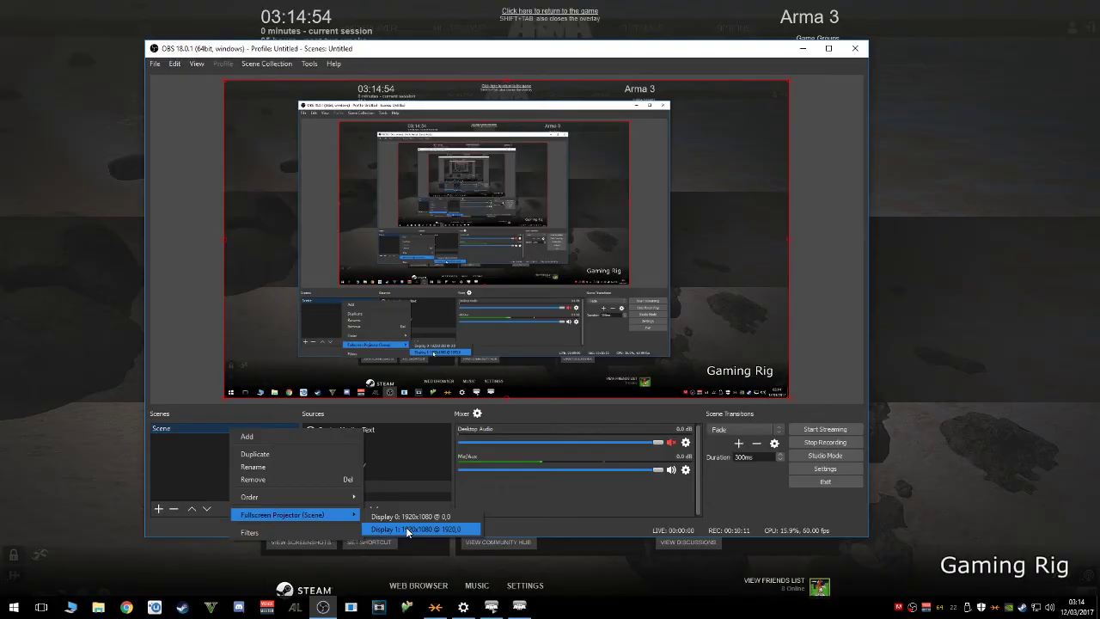
left_click(407, 529)
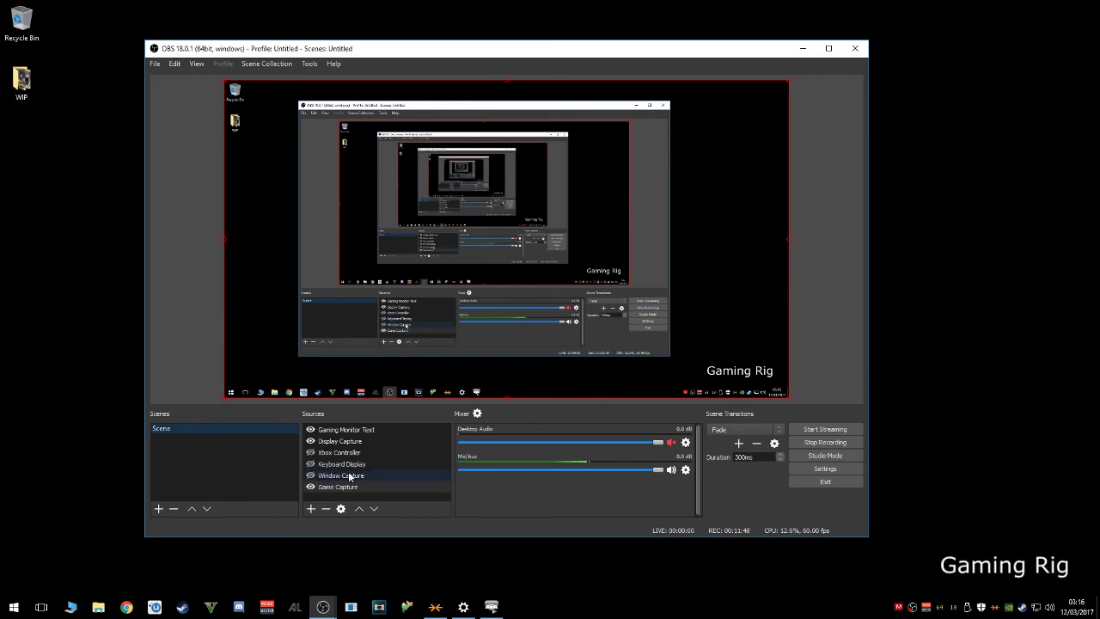
- From the Scenes list, send the gaming rig Scene to a fullscreen projector on Display 1
right_click(218, 425)
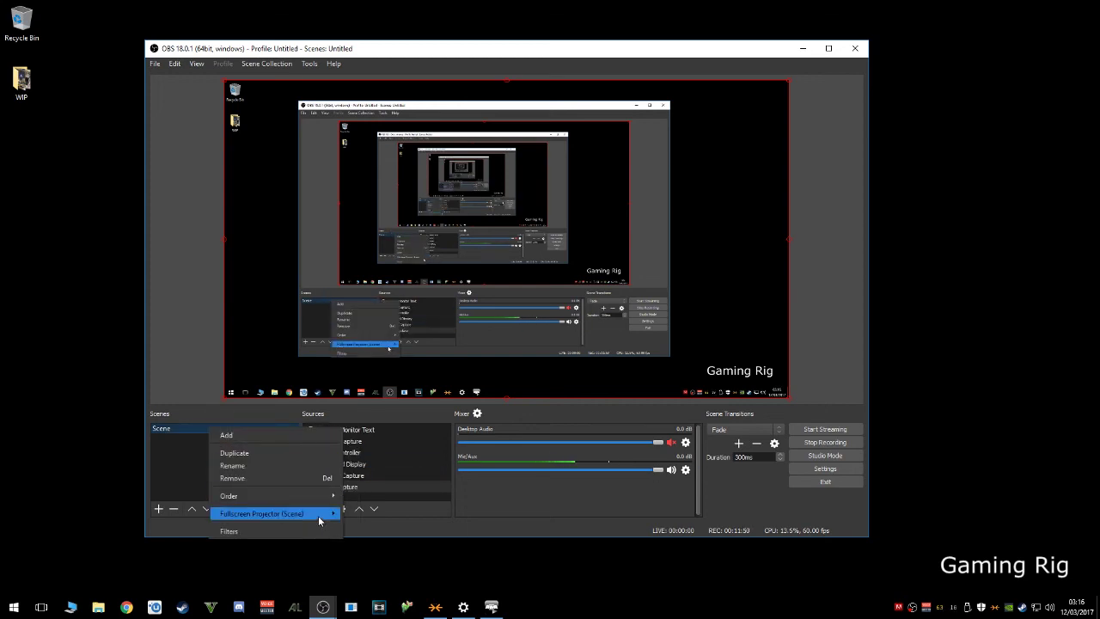
mouse_move(318, 515)
left_click(389, 528)
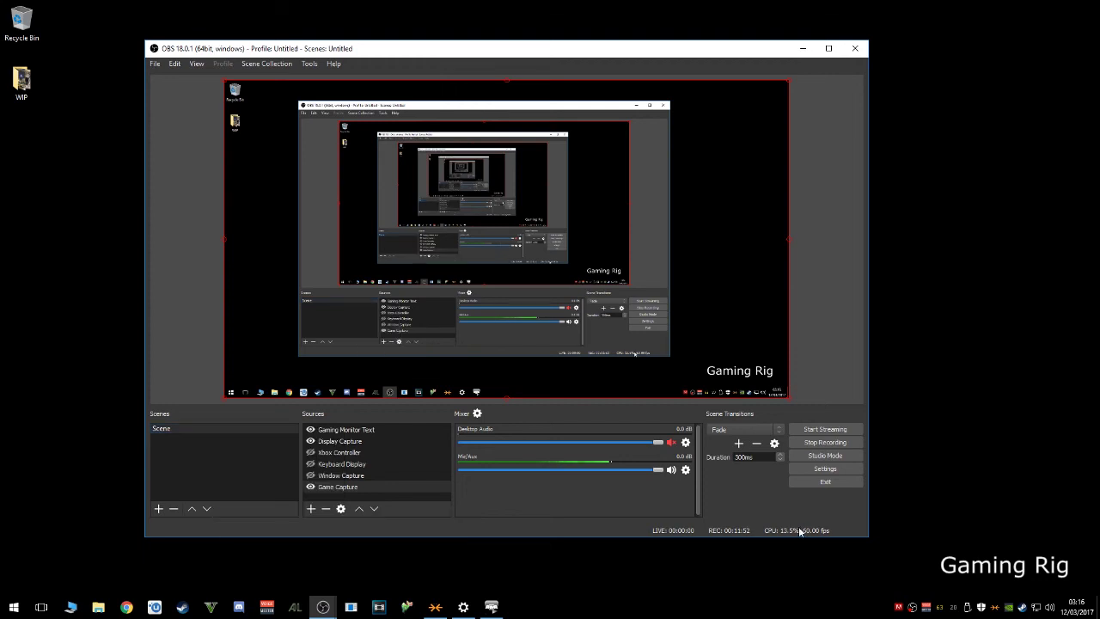